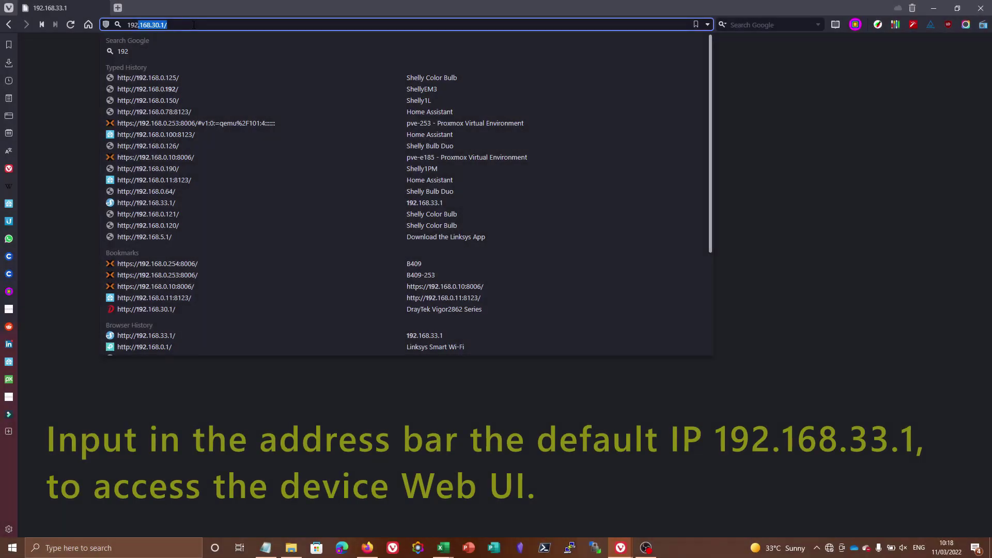
Step: Open the device's web interface at 192.168.33.1 and bring up its WiFi client mode settings
text(.168.33.1)
key(Return)
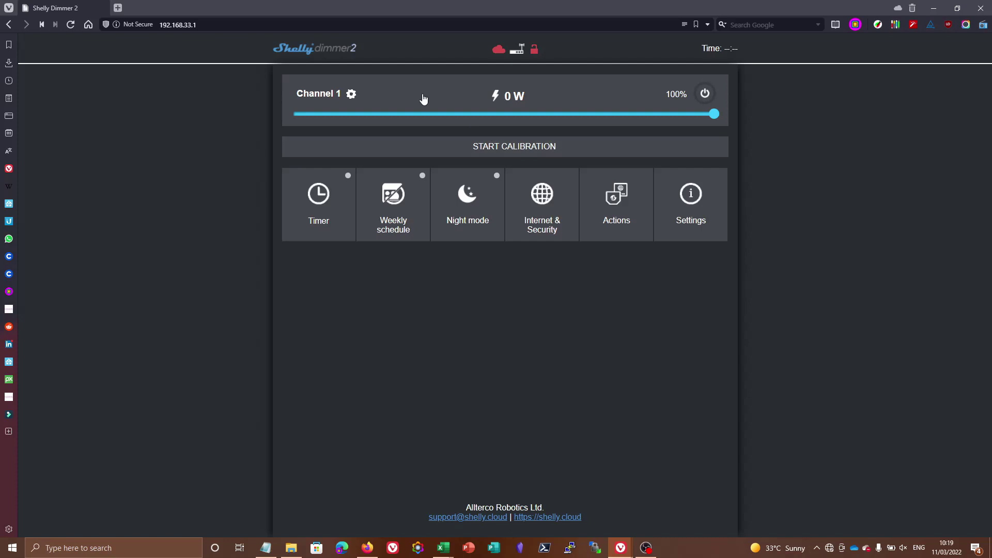
click(558, 220)
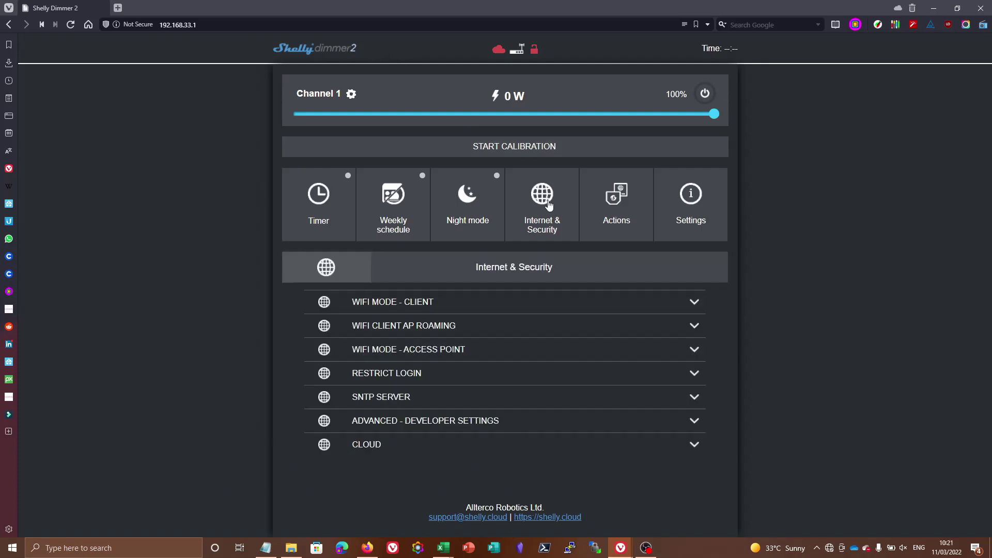
click(573, 307)
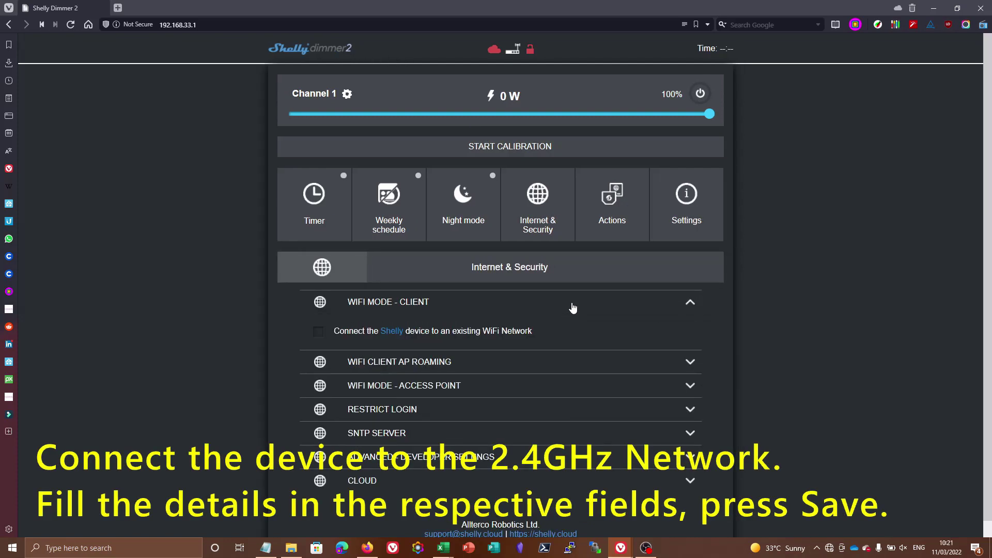
Step: Enable connecting to an existing WiFi network, enter the network name HST25 and the WiFi password, and save
click(319, 332)
click(377, 358)
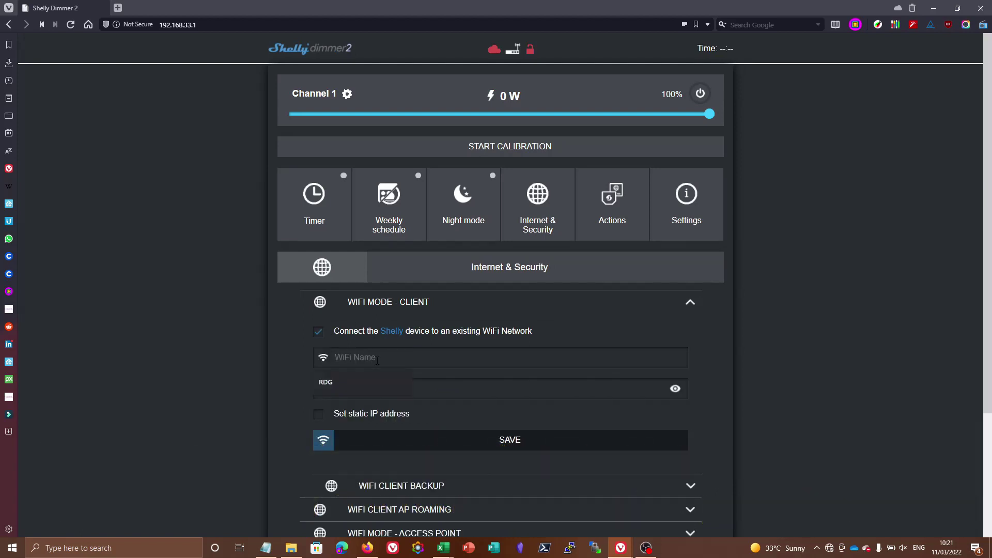
text(H)
click(398, 393)
click(396, 448)
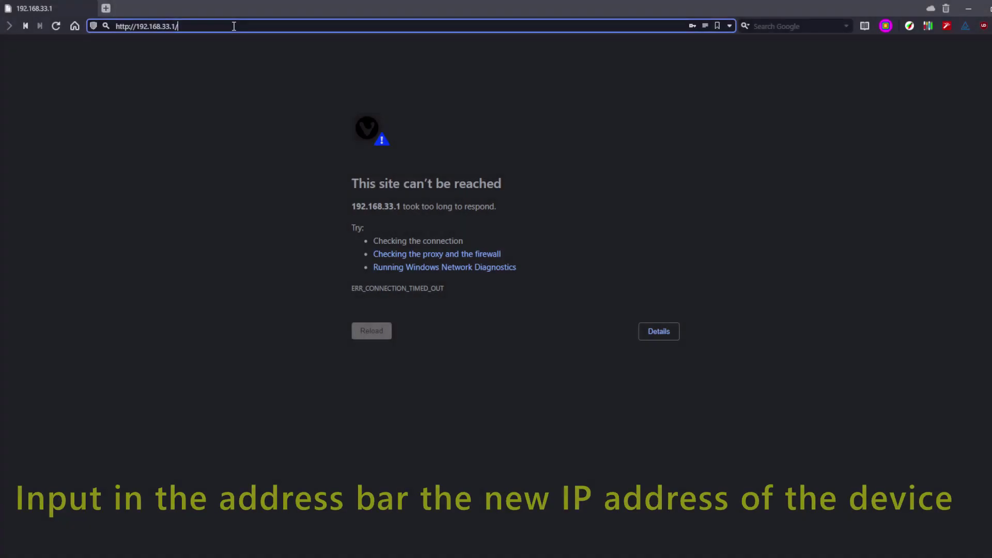
Step: Load the device's web interface at its new address, 192.168.0.76
key(BackSpace)
key(BackSpace)
key(BackSpace)
key(BackSpace)
key(BackSpace)
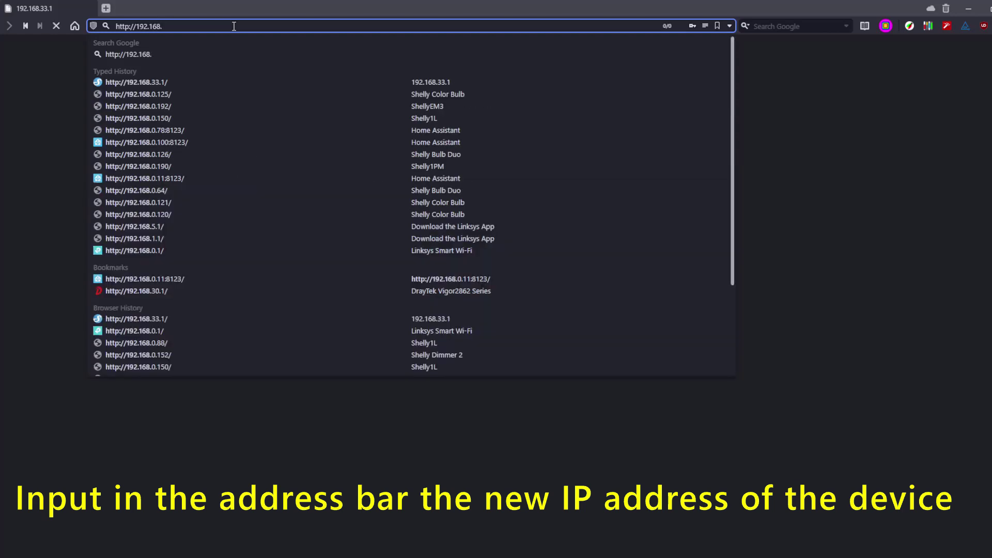
text(0.76)
key(Return)
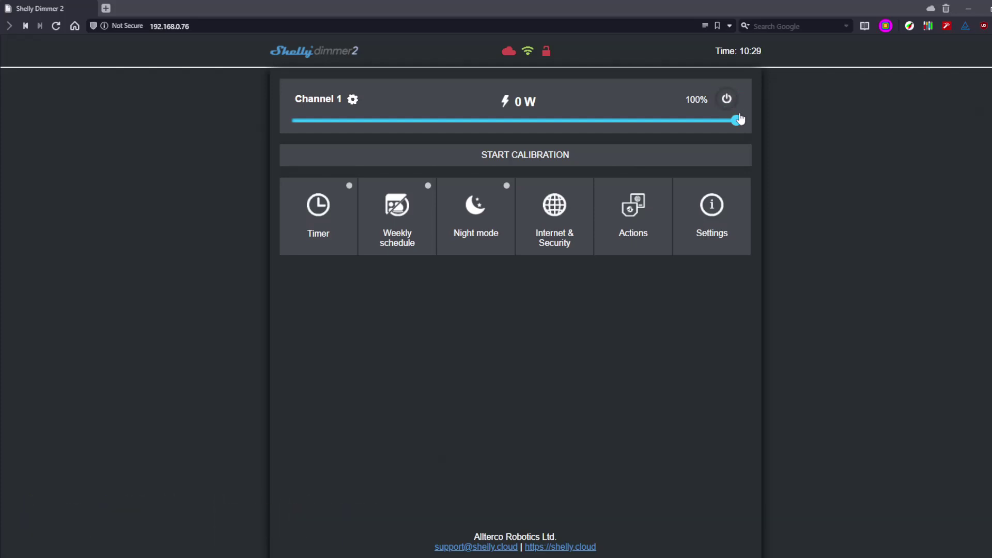
Step: Bring up the light calibration confirmation and decline it
drag(737, 121, 750, 141)
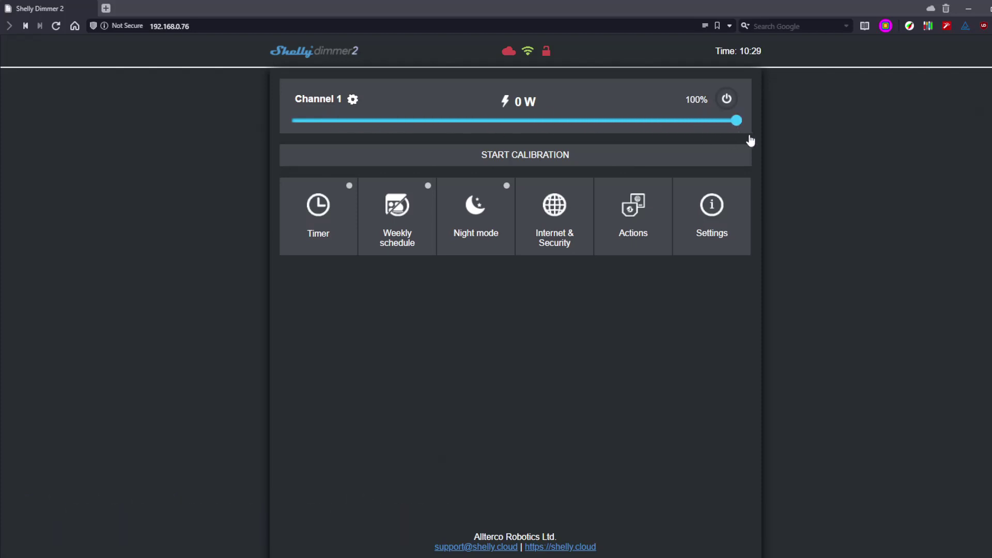
click(501, 157)
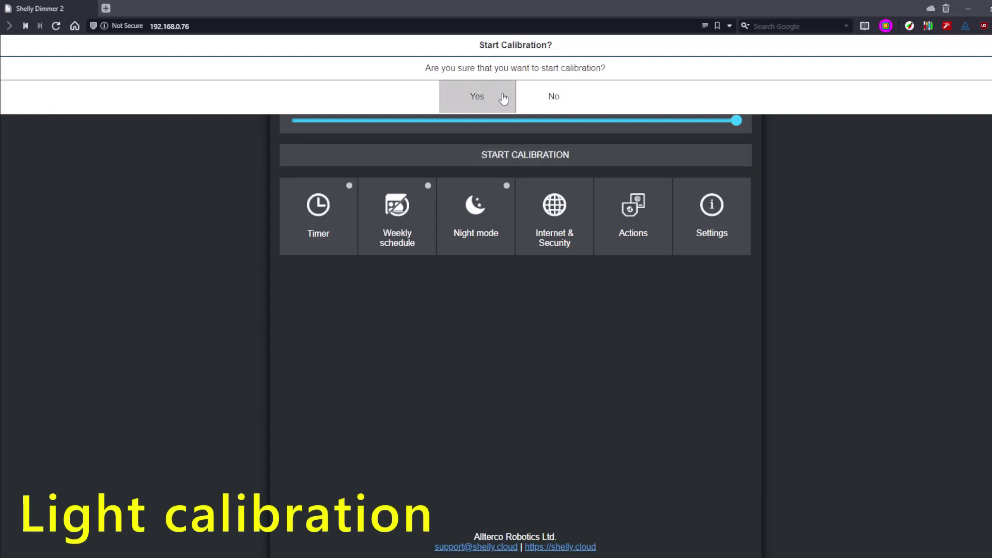
click(555, 98)
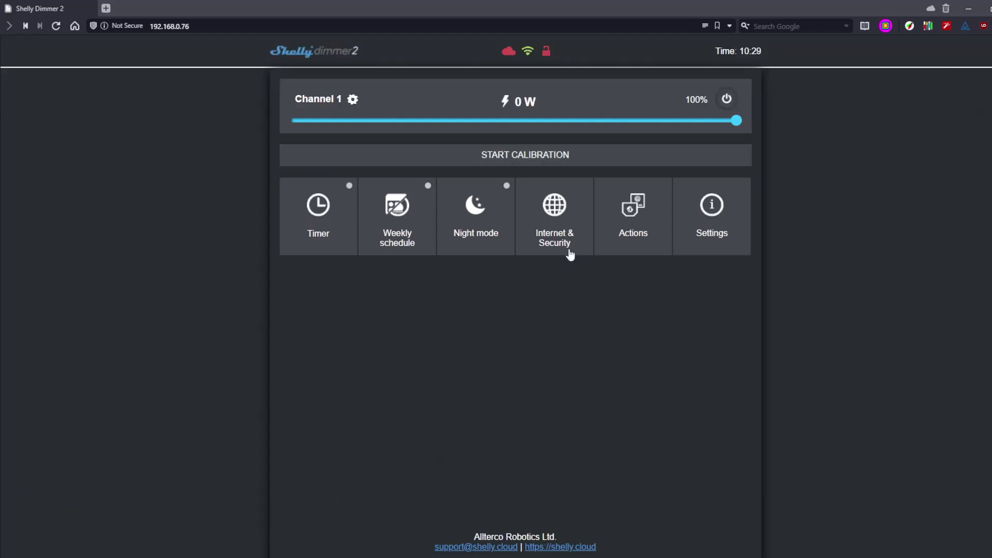
Step: Examine the device's auto-off and auto-on timer options
click(338, 244)
click(479, 321)
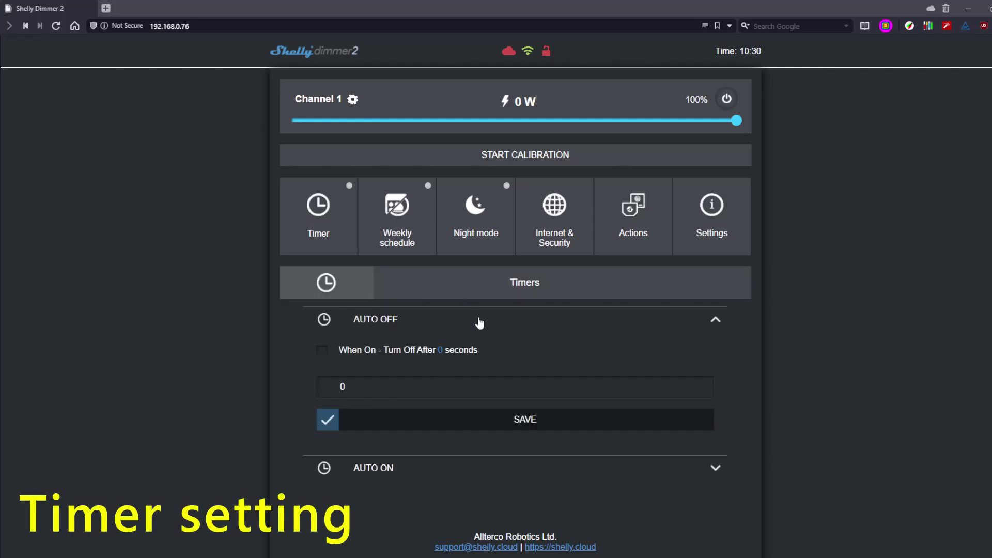
click(439, 472)
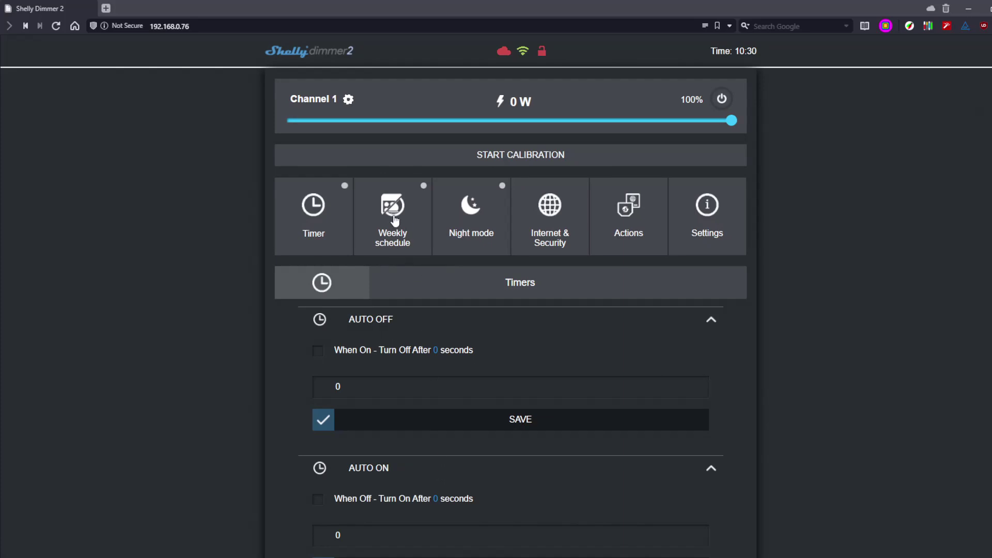
Step: Examine the weekly schedule and night mode options
click(363, 216)
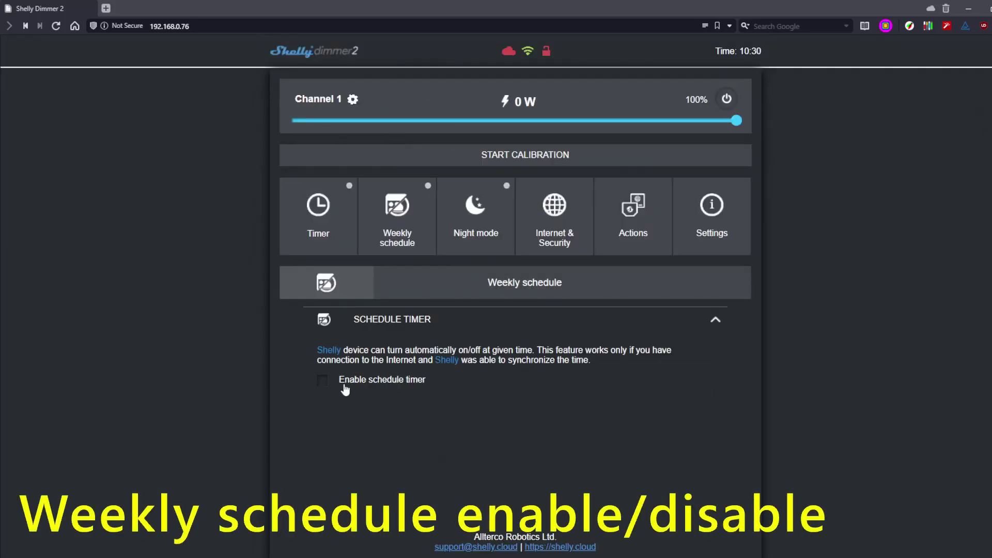
click(471, 221)
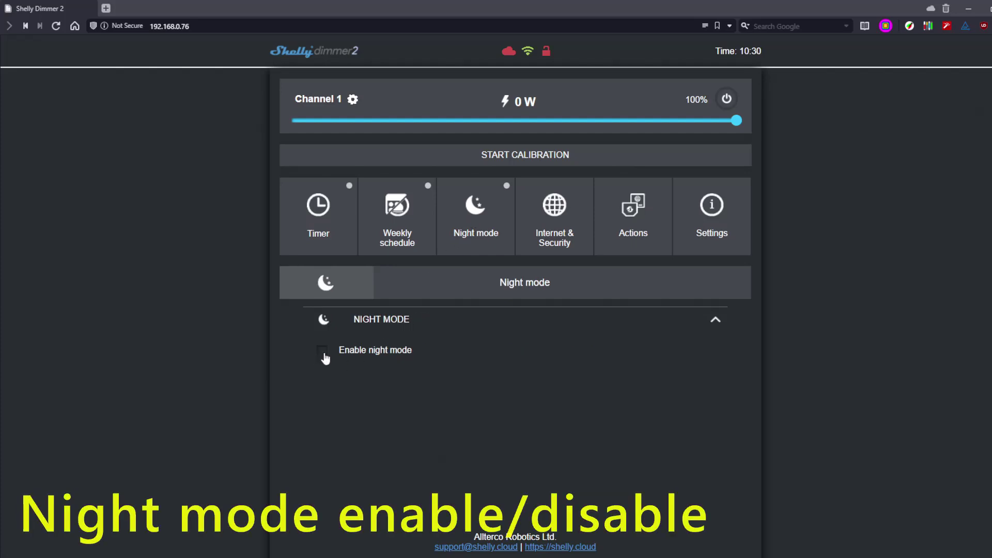
Step: Examine the WiFi client, client backup, AP roaming and access point options in the Internet & Security settings
click(561, 233)
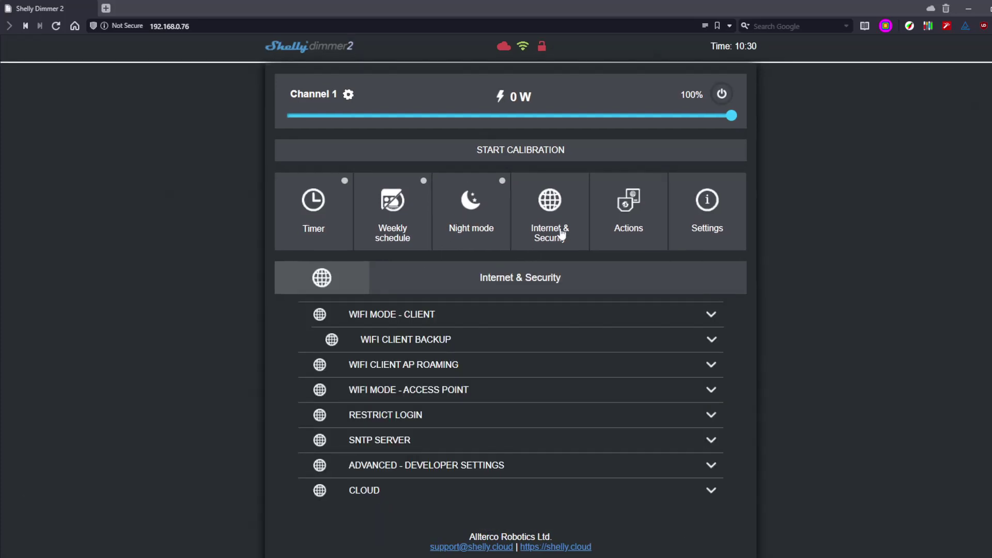
click(711, 317)
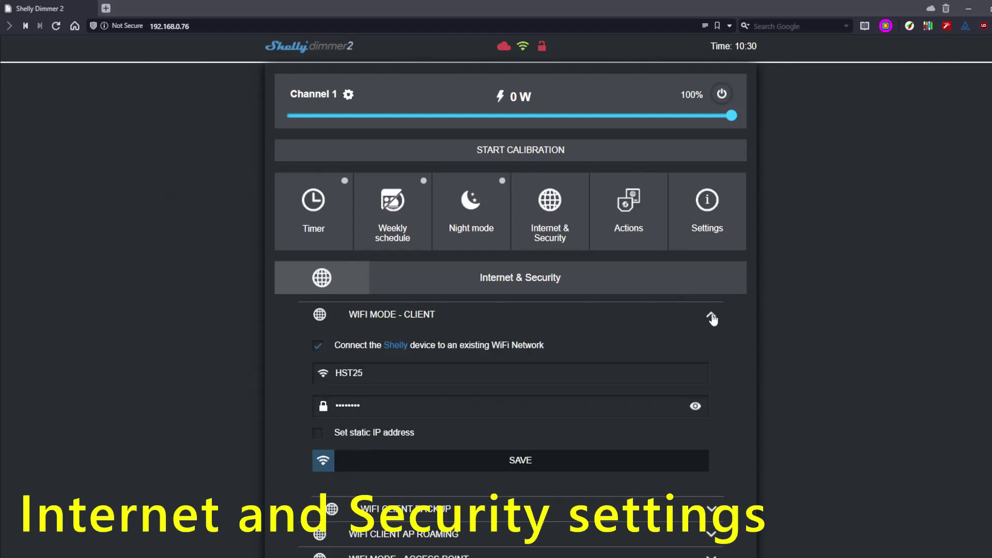
scroll(712, 480, down, 3)
click(711, 347)
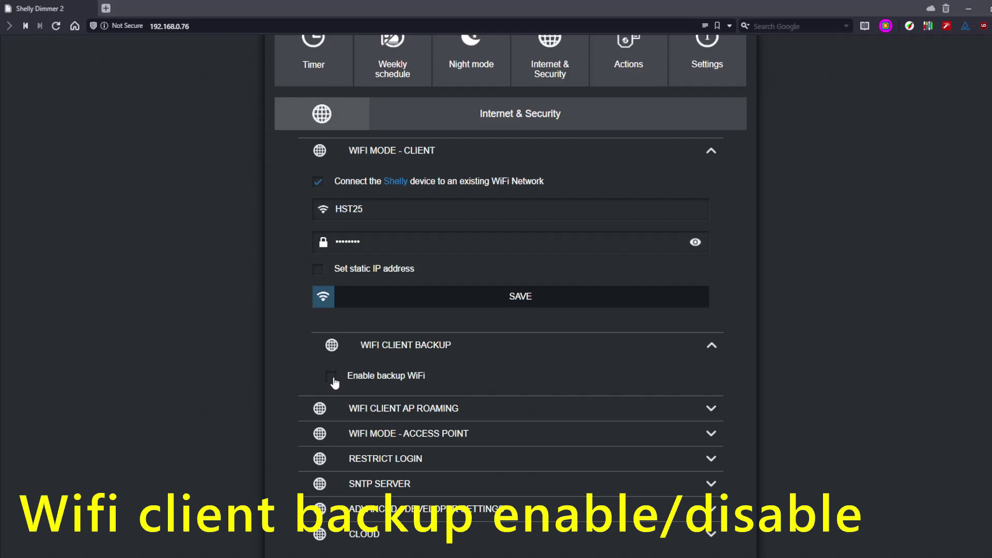
scroll(504, 354, down, 1)
click(467, 365)
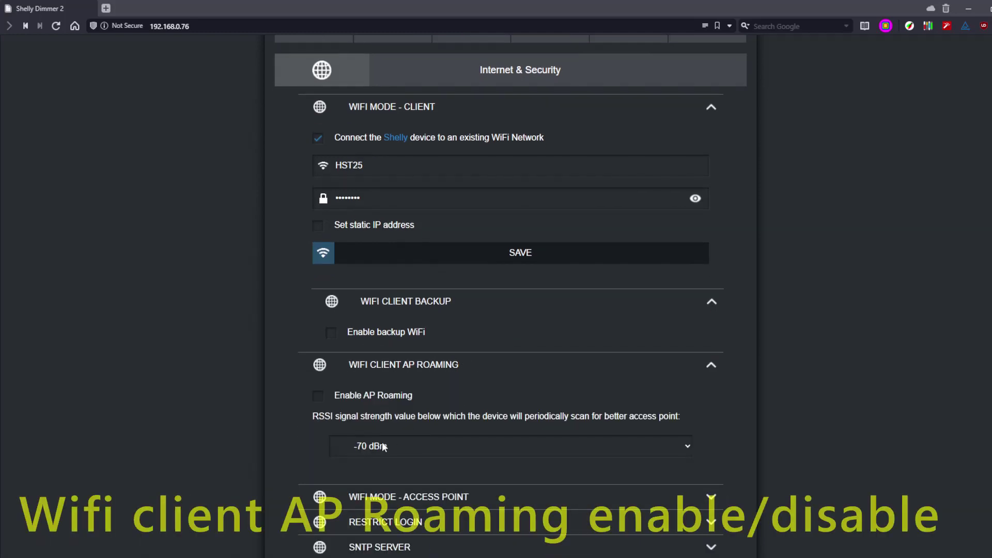
scroll(472, 404, down, 2)
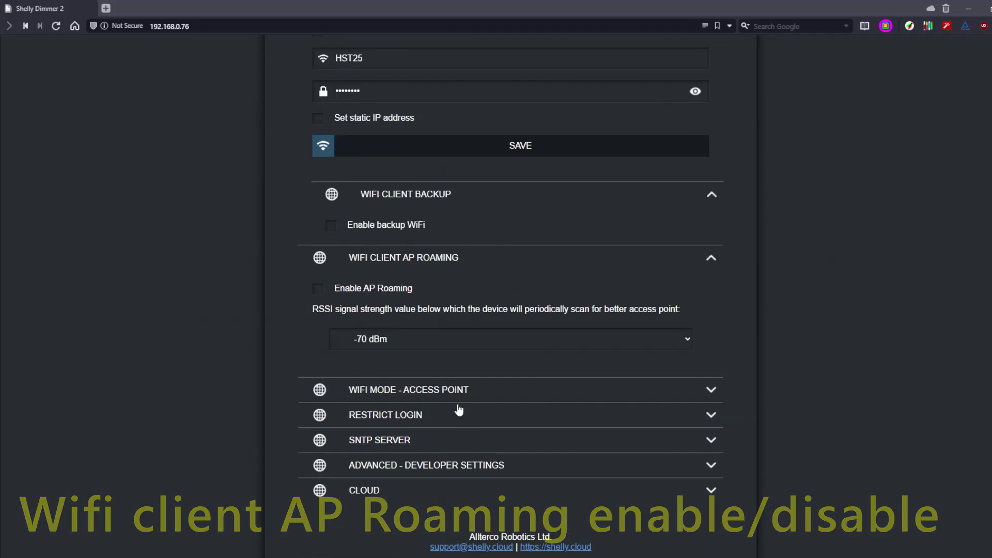
click(454, 390)
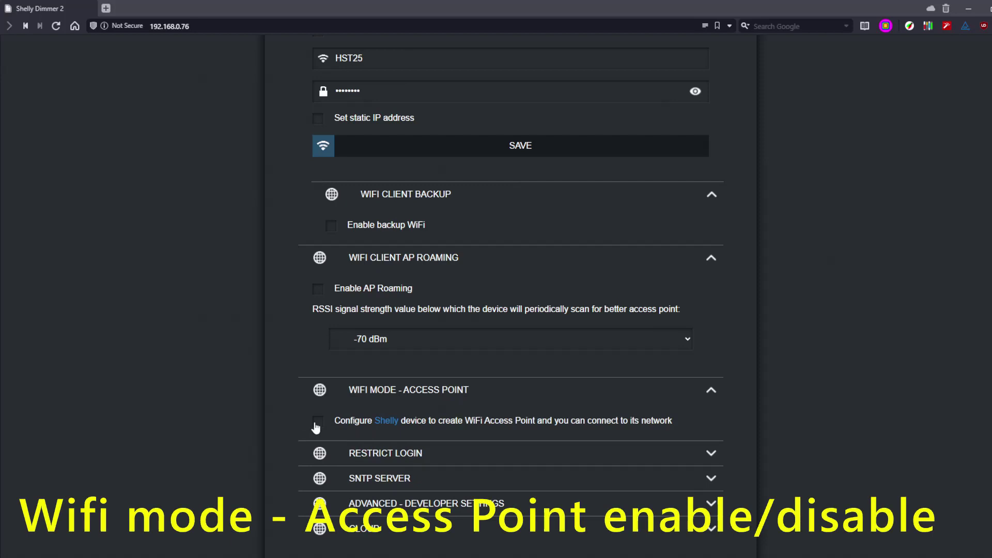
Step: Examine the login restriction and SNTP server options
click(381, 452)
scroll(482, 399, down, 2)
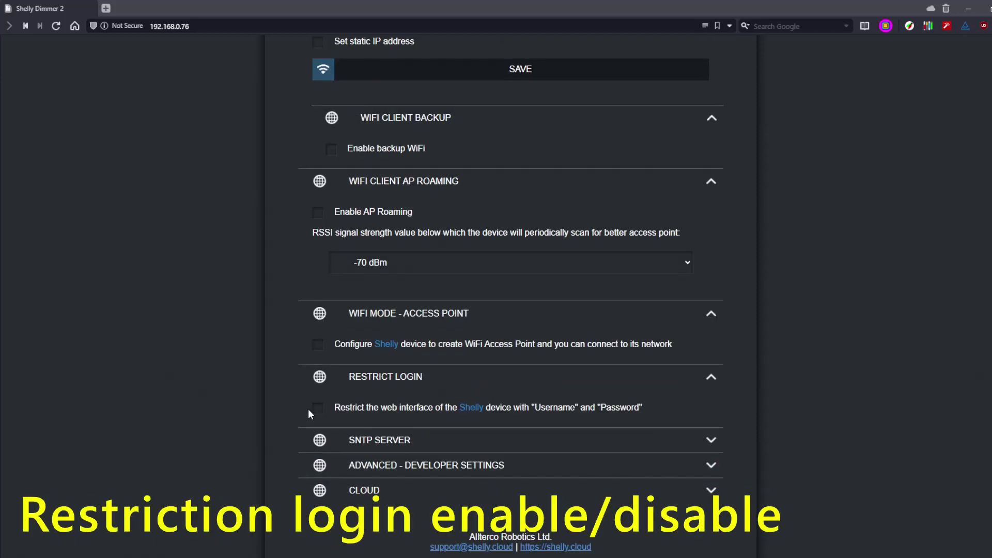
click(443, 441)
scroll(454, 439, down, 2)
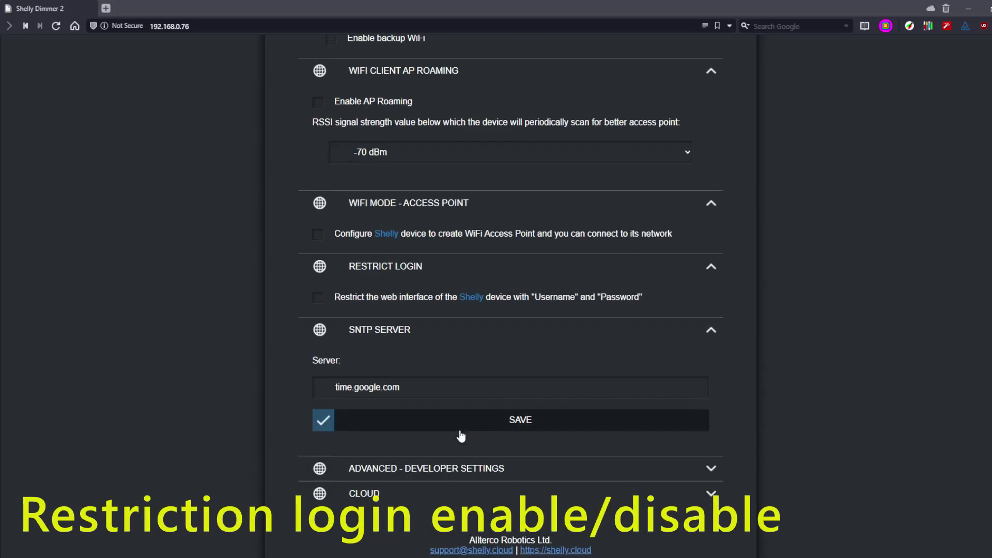
Step: Examine the advanced developer settings, including CoIoT and MQTT, and the cloud connection option
click(423, 467)
scroll(467, 441, down, 1)
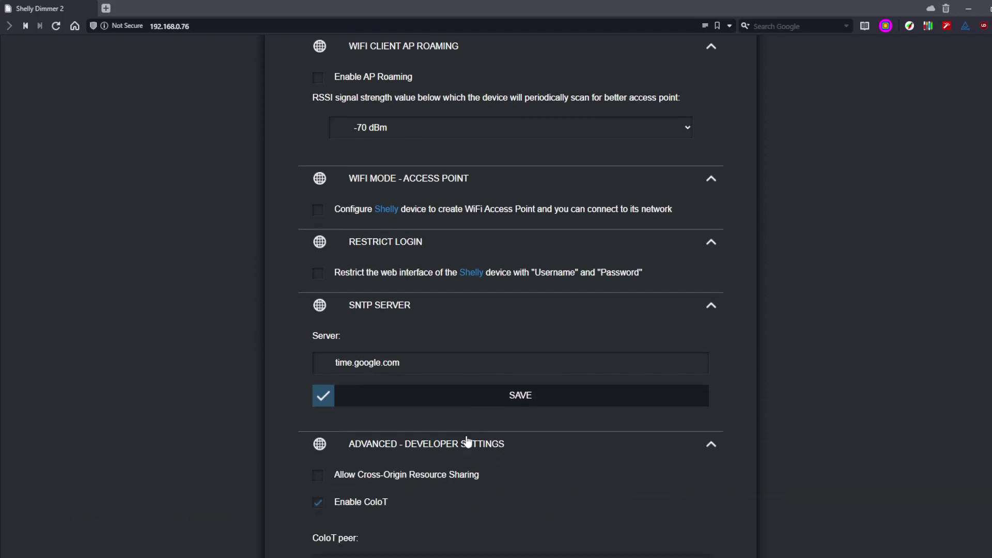
scroll(467, 441, down, 3)
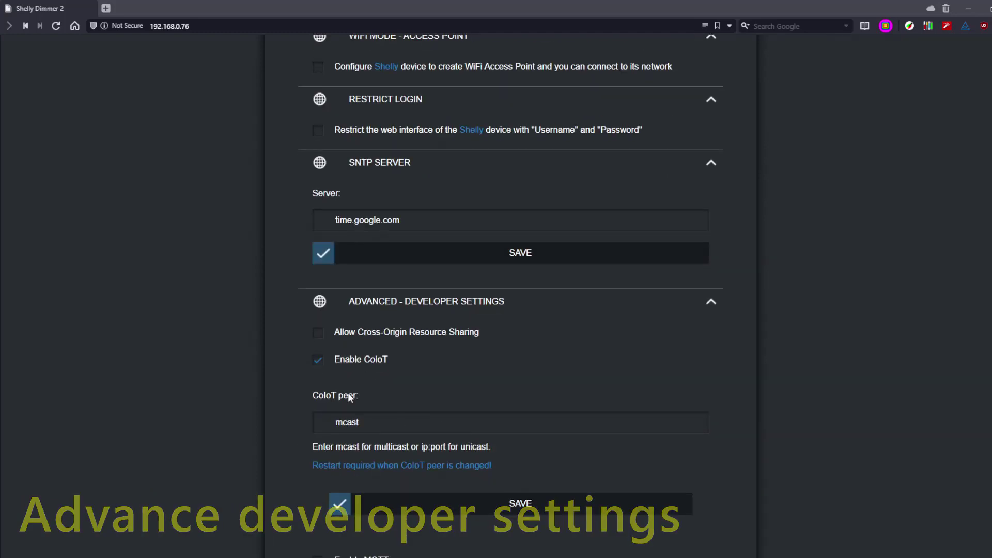
scroll(348, 393, down, 3)
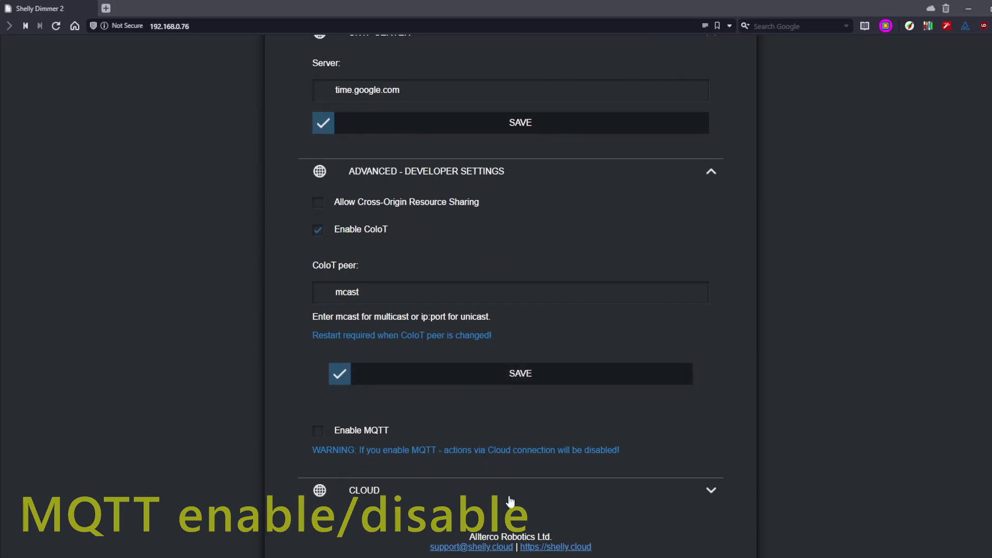
click(712, 493)
scroll(594, 439, down, 2)
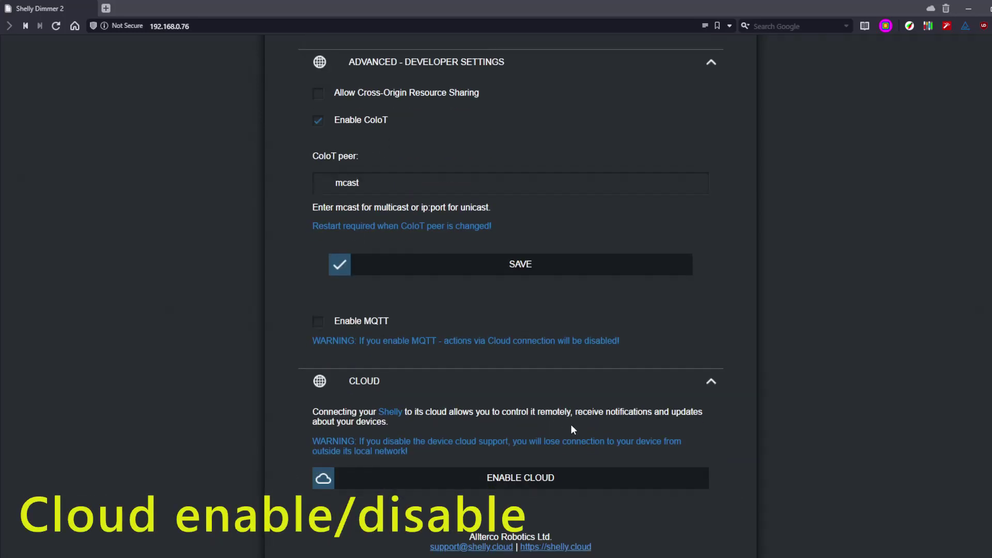
Step: Examine the action settings for the switched-on and switched-off URLs of buttons 1 and 2
scroll(677, 331, up, 10)
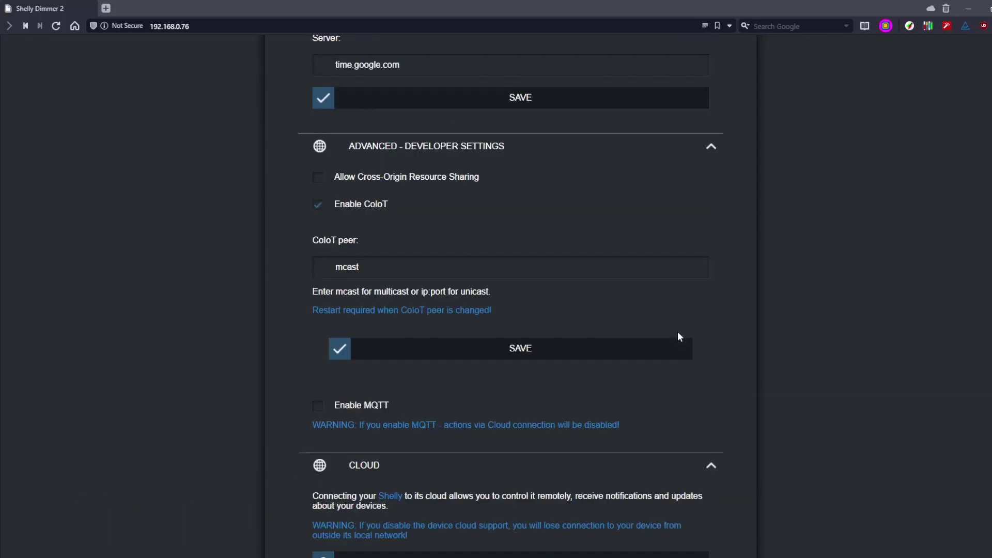
click(632, 223)
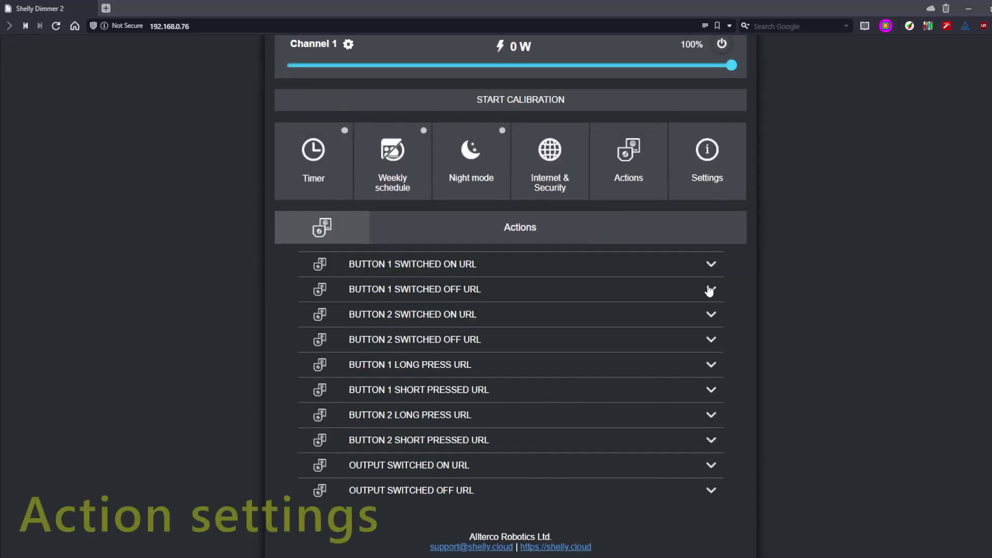
click(710, 265)
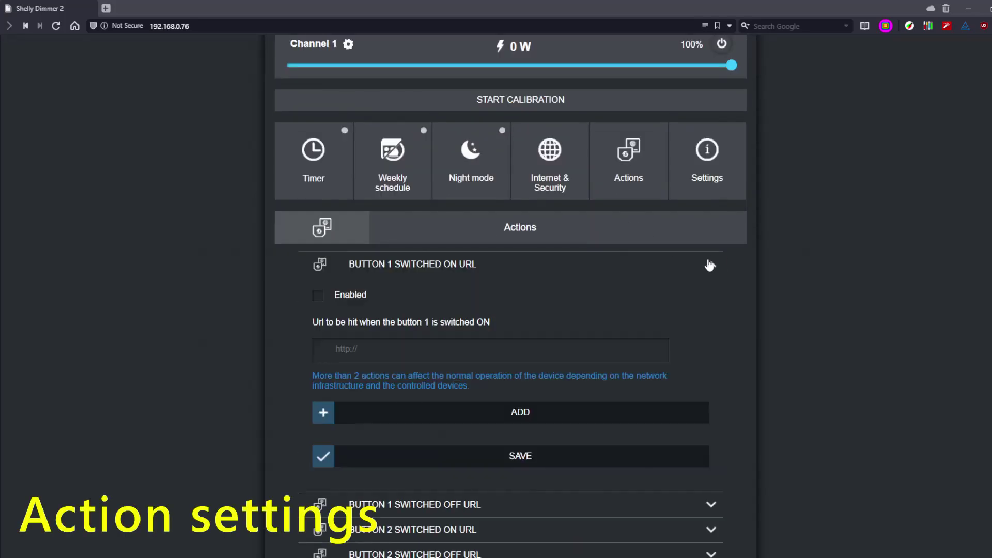
scroll(732, 310, down, 3)
click(711, 340)
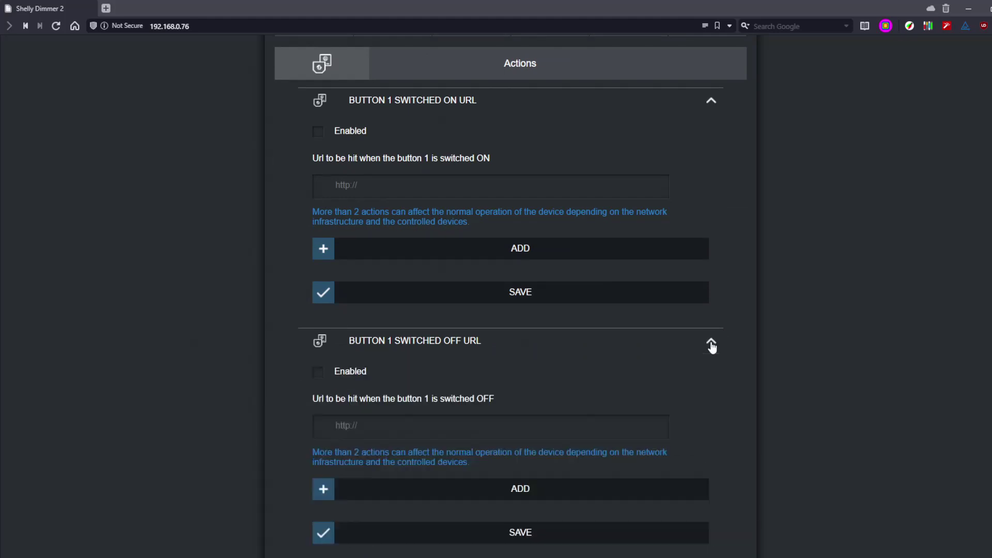
scroll(598, 316, down, 4)
click(626, 364)
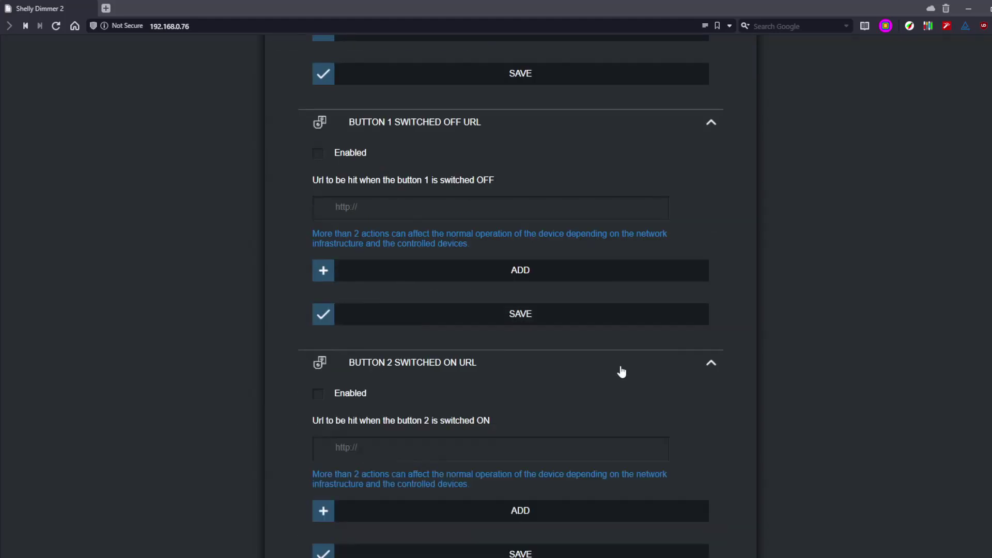
scroll(622, 369, down, 5)
click(421, 343)
Step: Examine the long-press and short-press URL actions of buttons 1 and 2
scroll(480, 337, down, 4)
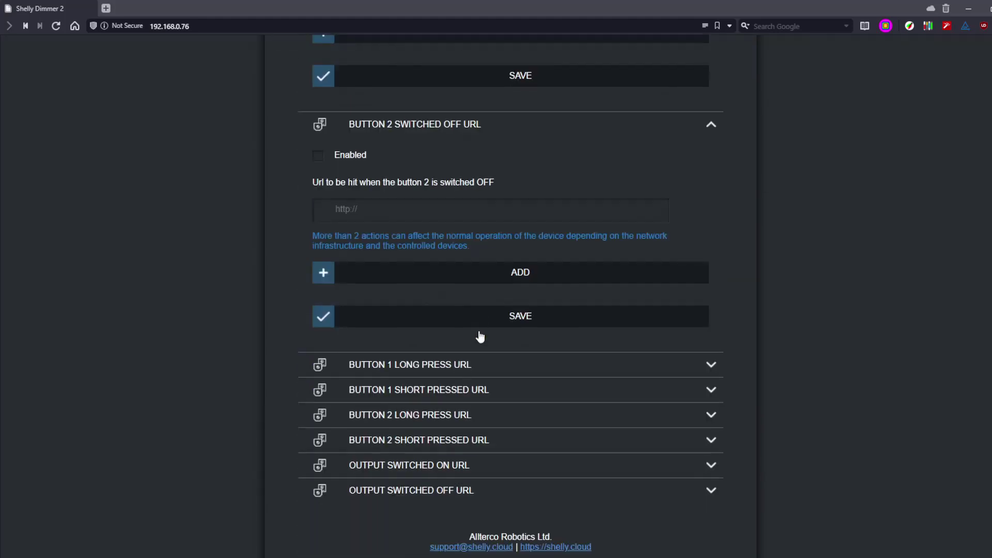
click(469, 368)
scroll(454, 383, down, 4)
click(457, 392)
scroll(450, 413, down, 3)
click(449, 482)
scroll(488, 392, down, 5)
click(466, 460)
Step: Examine the URL actions for the output being switched on and off
scroll(454, 361, down, 5)
click(450, 467)
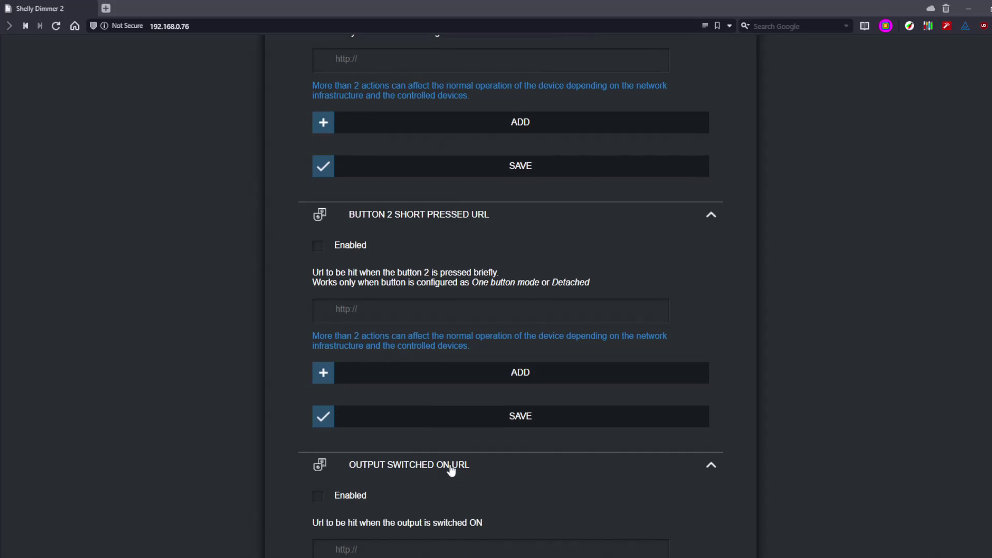
scroll(462, 350, down, 4)
click(467, 490)
scroll(487, 427, down, 4)
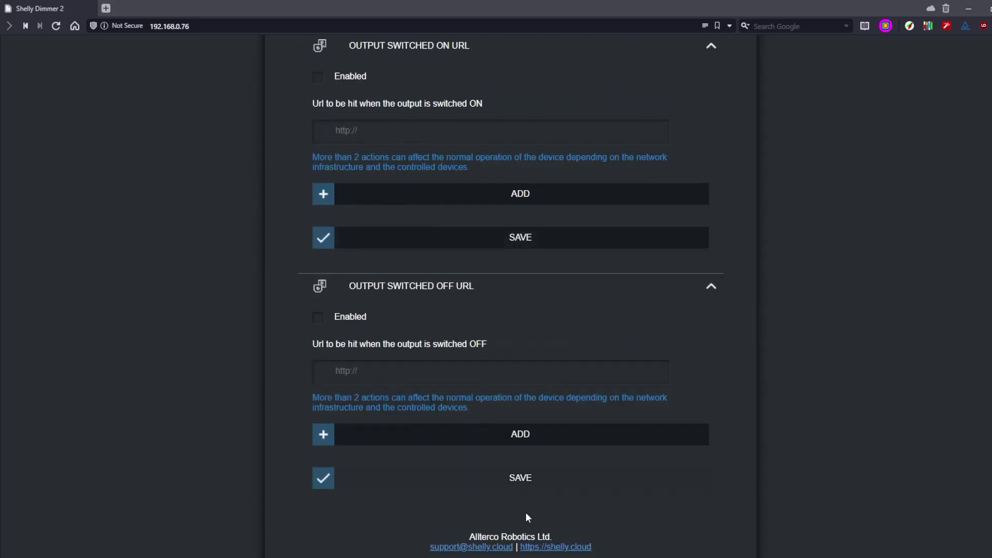
Step: Examine the power-on default mode and button type options in the device settings
scroll(553, 379, up, 20)
scroll(552, 379, up, 15)
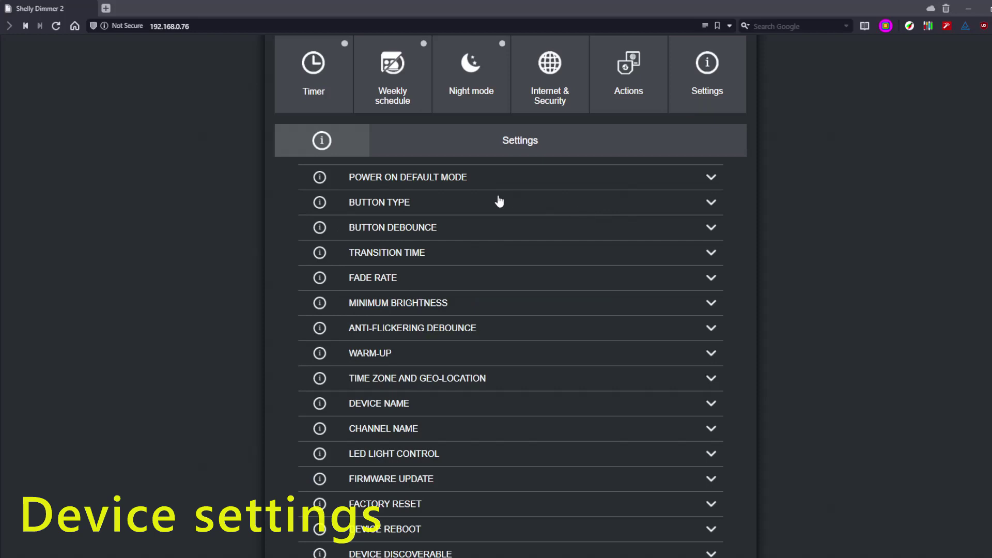
click(473, 183)
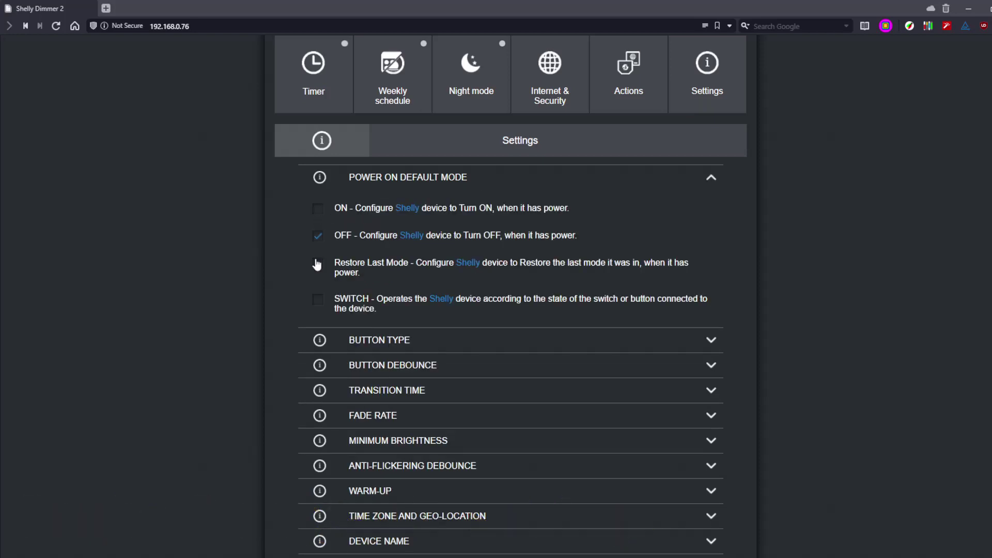
click(375, 350)
scroll(434, 305, down, 3)
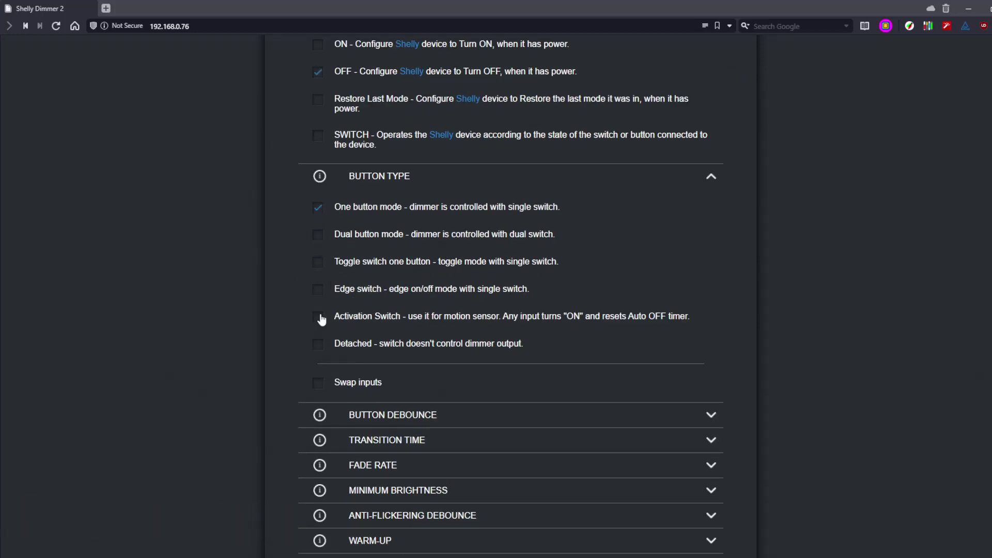
scroll(493, 326, down, 2)
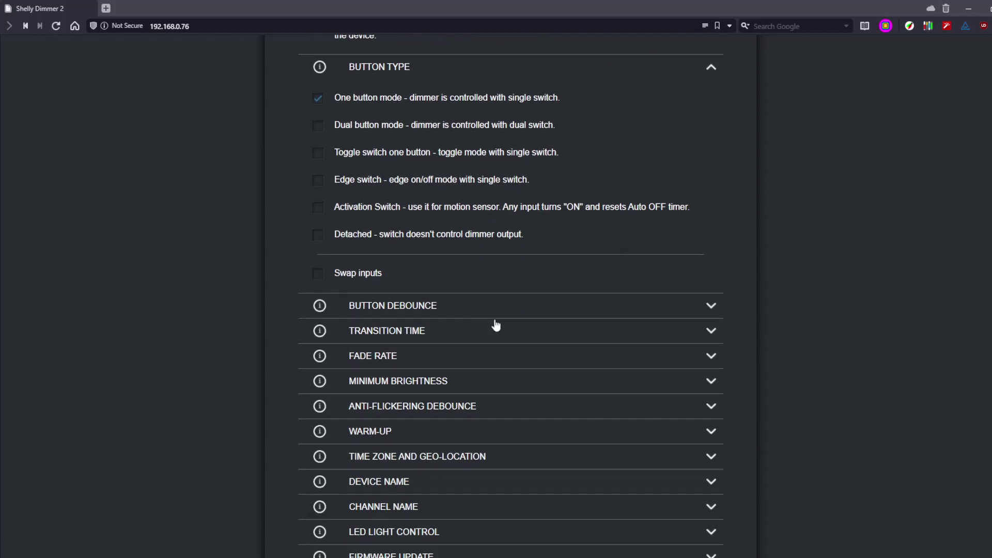
Step: Examine the button debounce and on/off transition time settings
click(420, 297)
scroll(483, 298, down, 3)
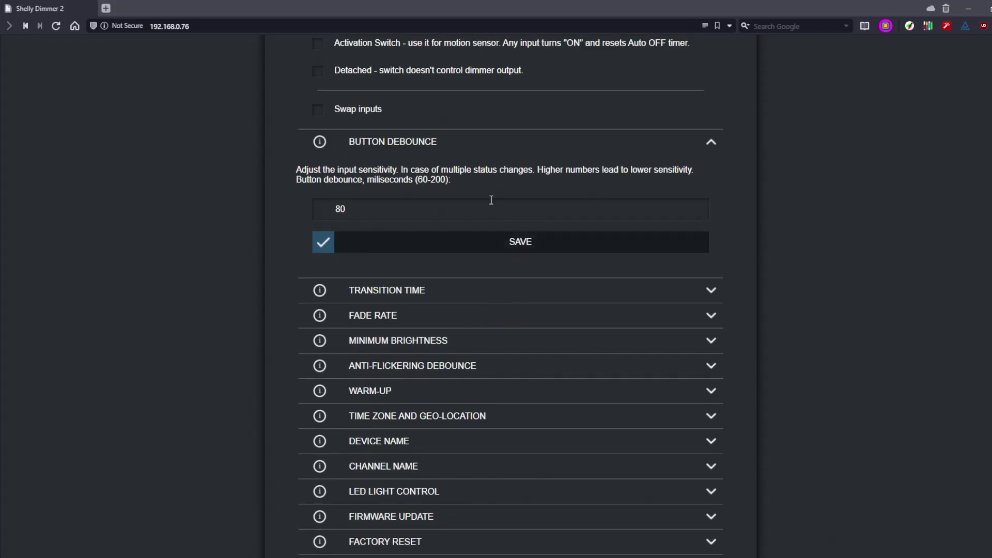
click(425, 291)
scroll(524, 292, down, 3)
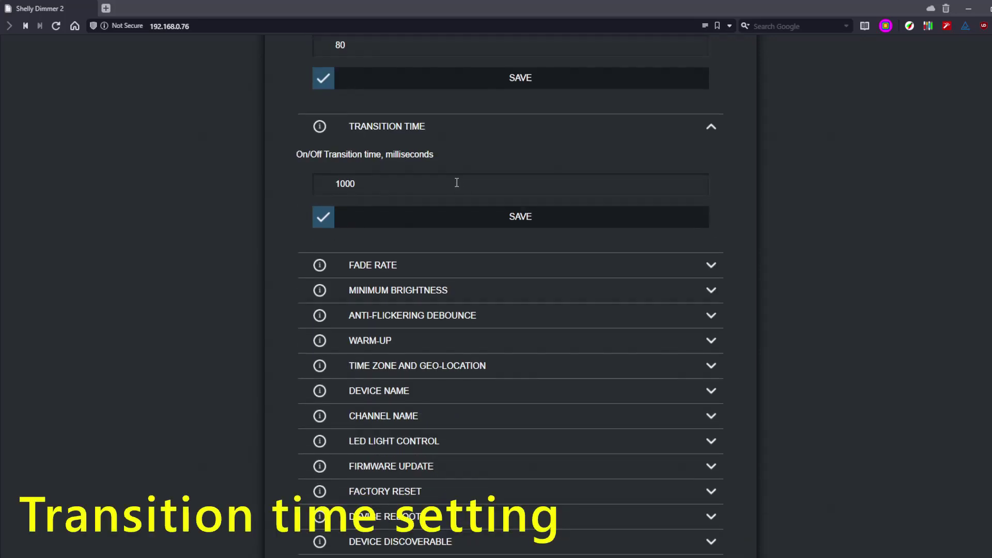
Step: Examine the fade rate speed and minimum brightness settings
click(456, 272)
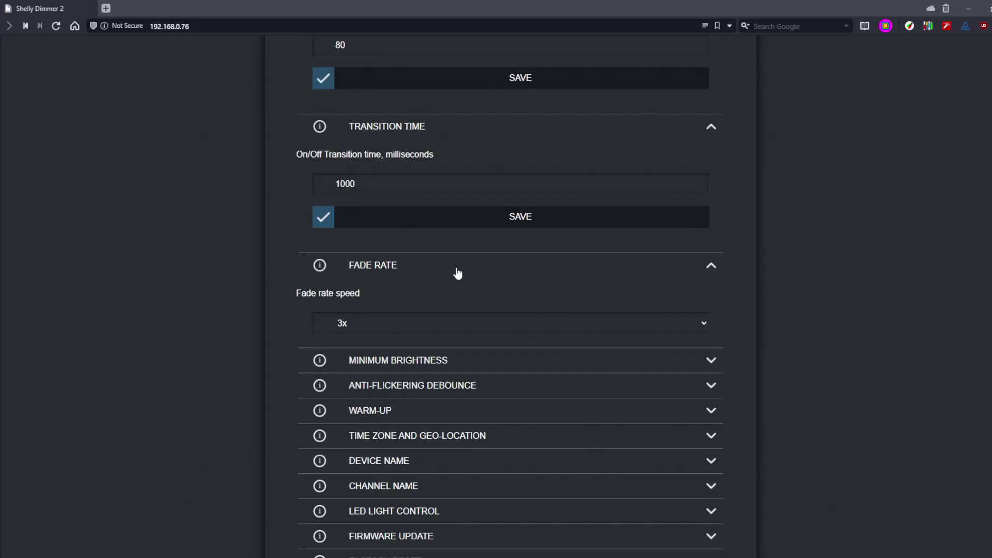
scroll(392, 266, down, 1)
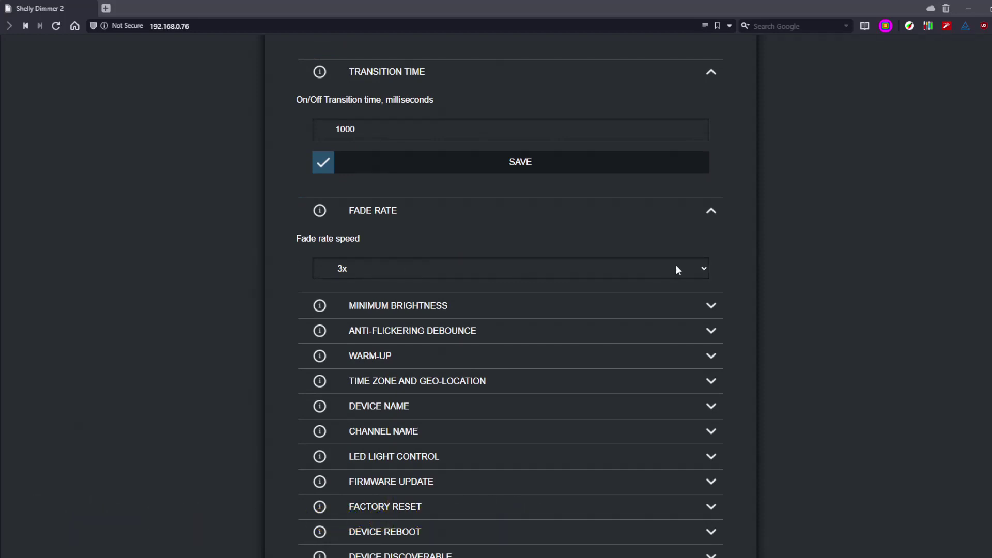
scroll(684, 308, down, 2)
click(445, 197)
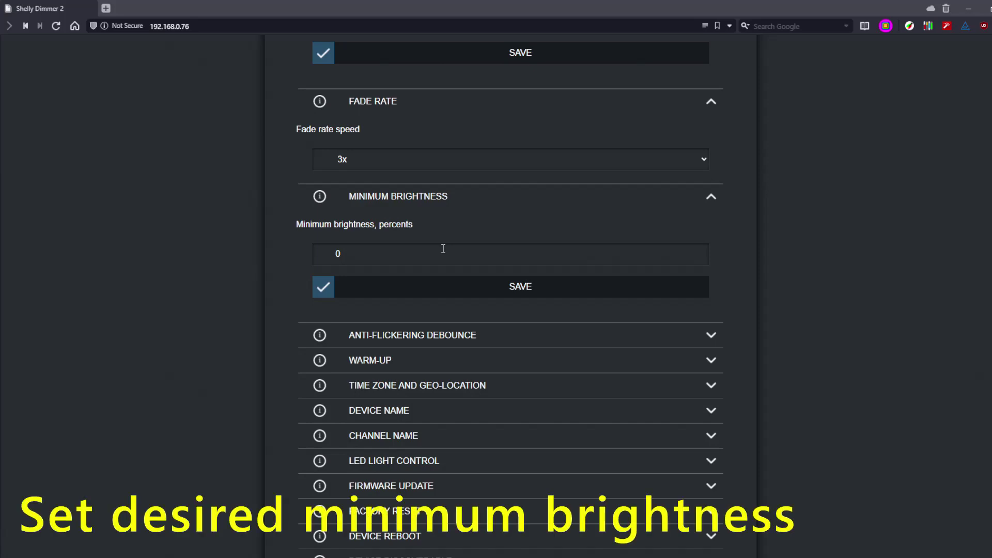
Step: Examine the anti-flickering debounce and warm-up settings
click(450, 337)
scroll(509, 293, down, 4)
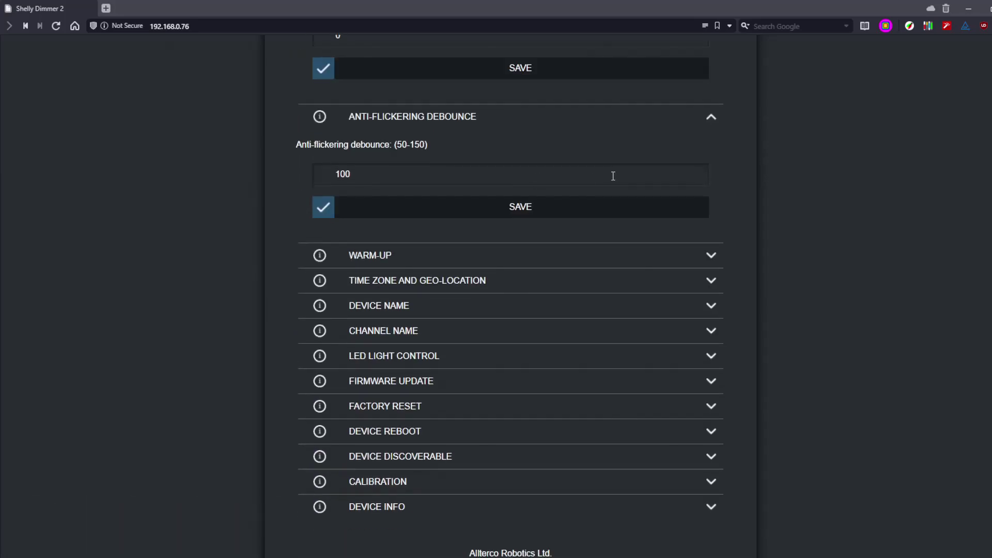
click(438, 266)
scroll(475, 261, down, 1)
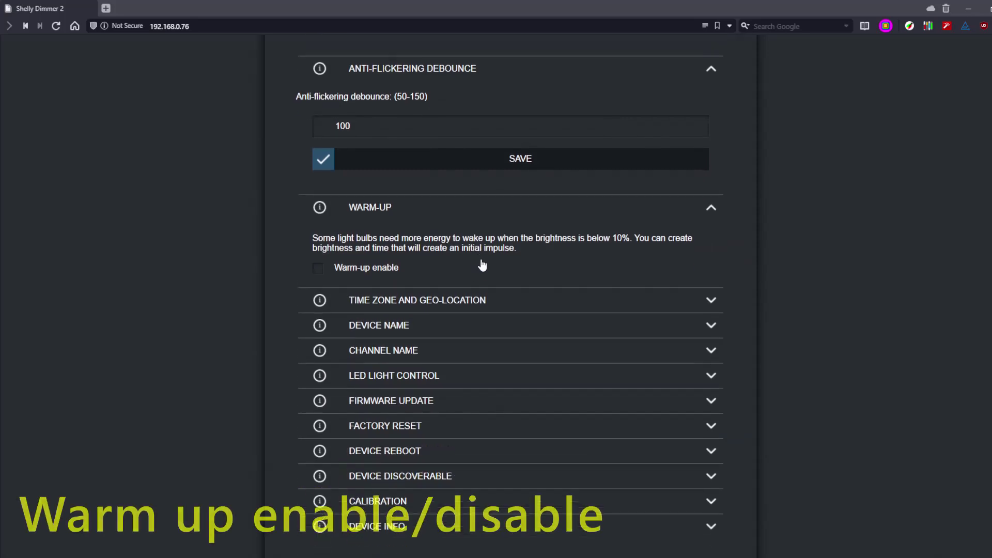
Step: Examine the time zone, daylight saving time and geo-location settings
click(449, 292)
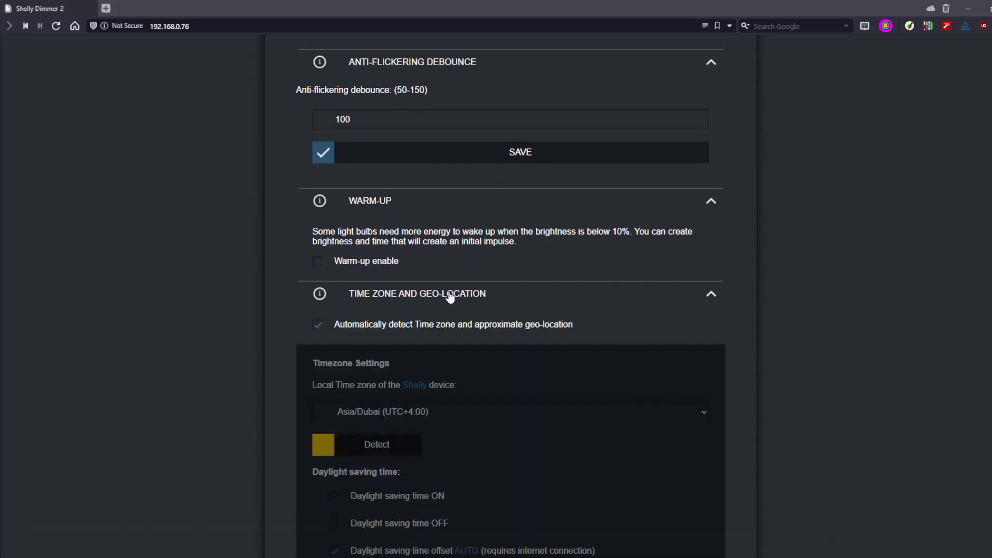
scroll(608, 339, down, 2)
scroll(513, 270, down, 5)
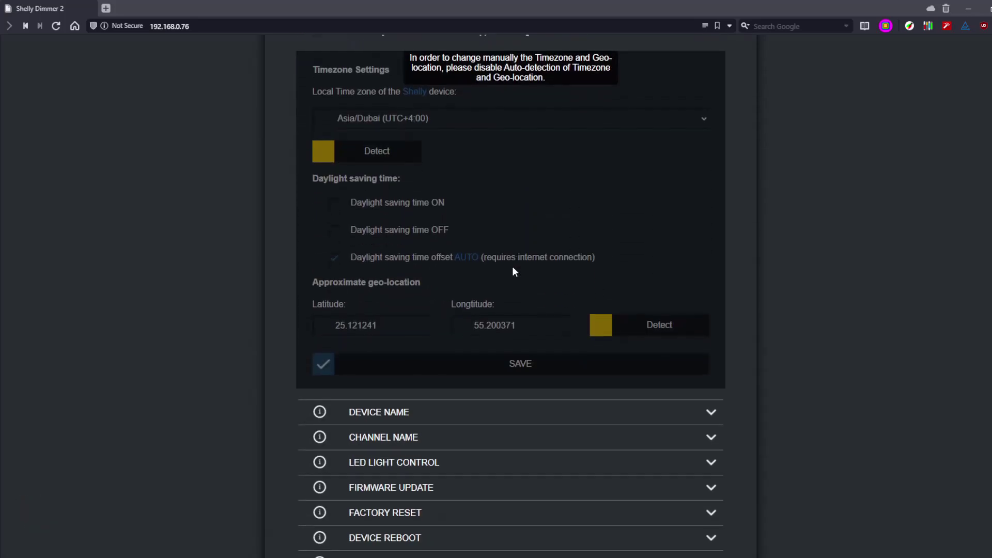
Step: Set the device name to "Shelly Dimmer 2" and save it
click(453, 324)
scroll(452, 326, down, 2)
click(417, 267)
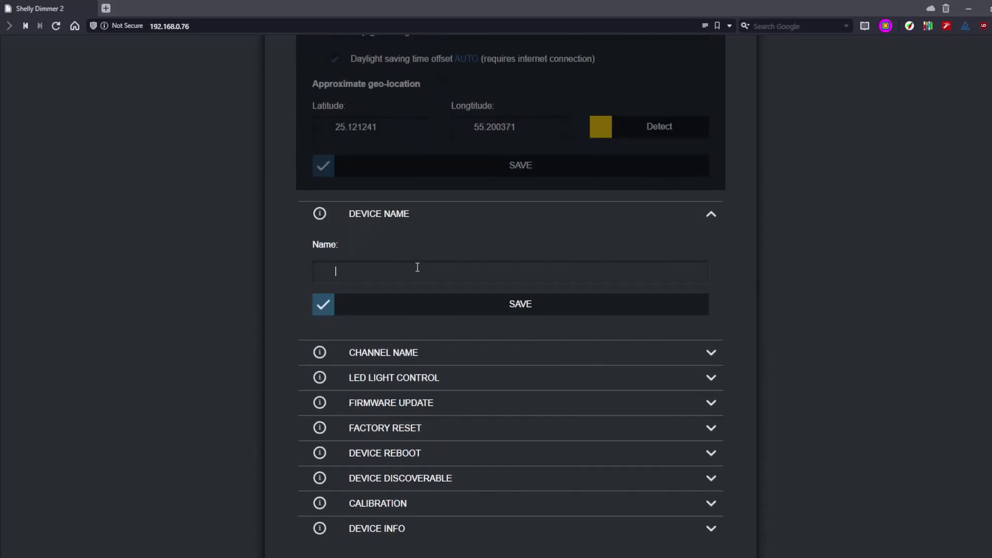
text(Shel)
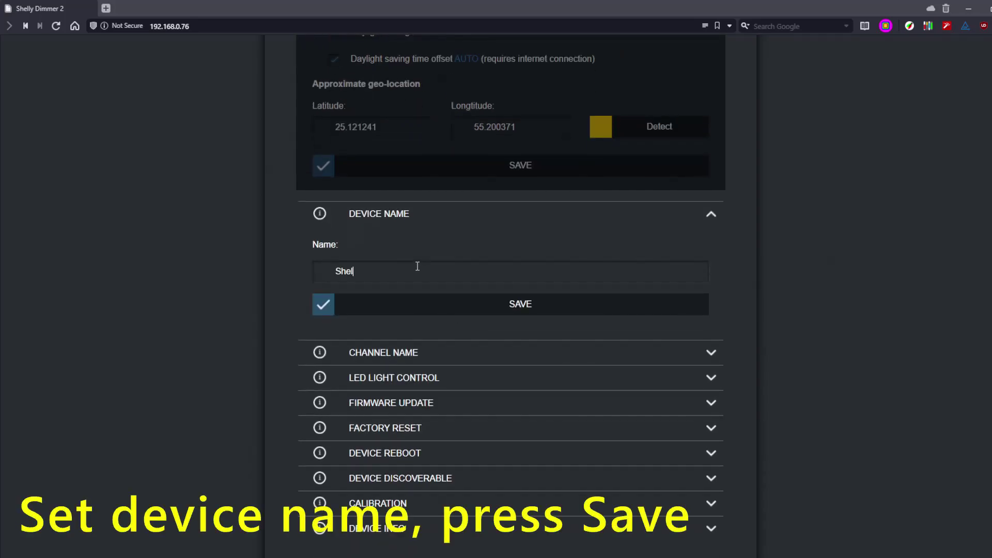
text(ly Dimmer 2)
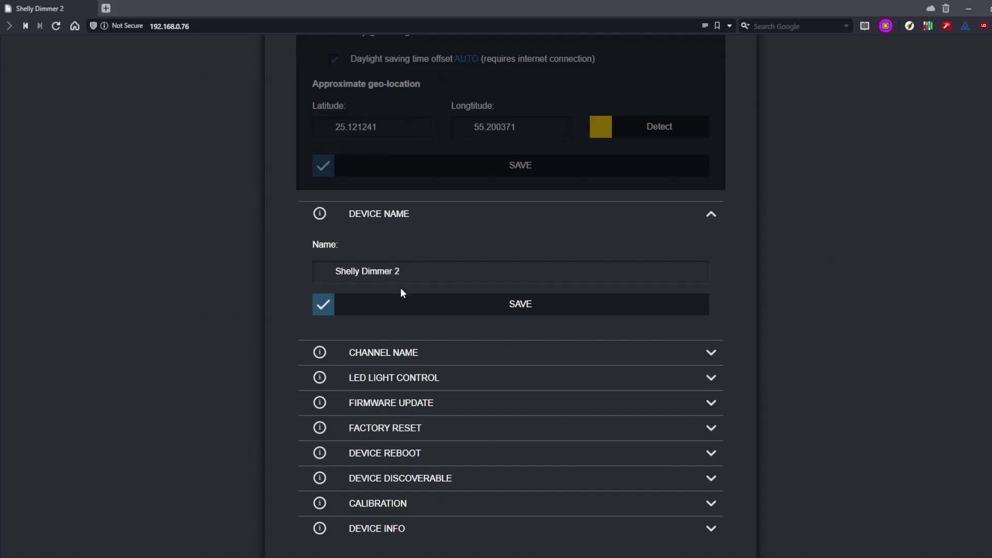
click(406, 304)
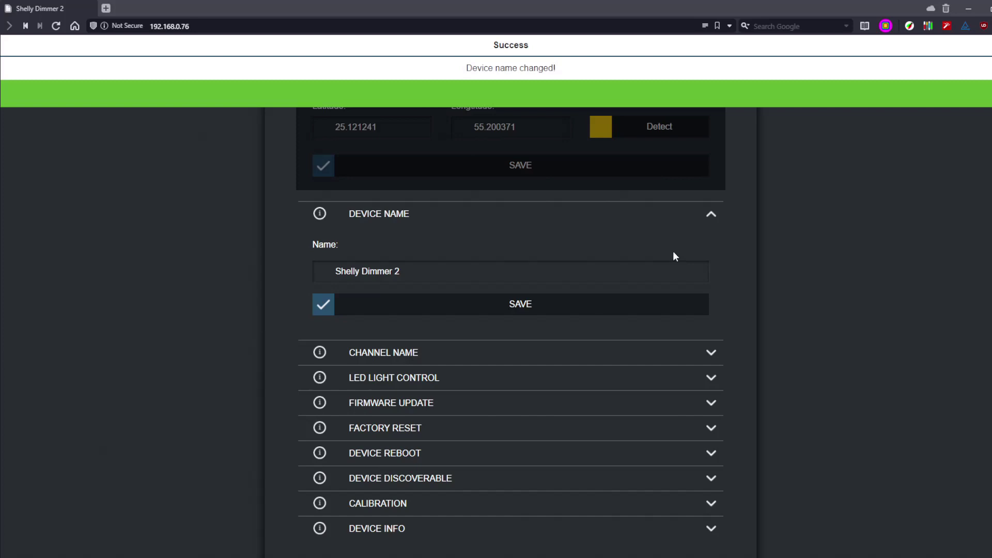
Step: Examine the channel name field and the LED light control option for the Wi-Fi status light
click(713, 353)
scroll(558, 319, down, 3)
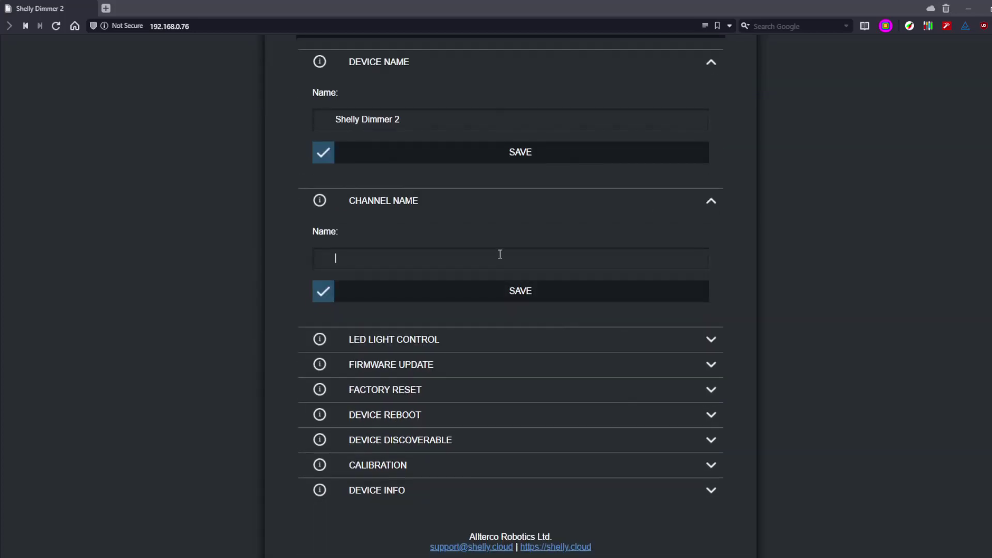
click(658, 339)
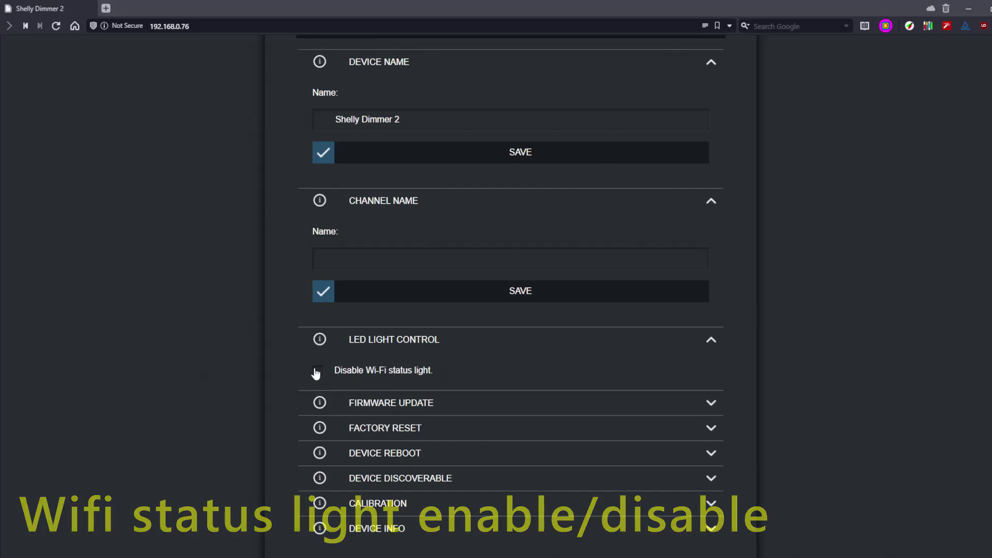
Step: Examine the firmware update and factory reset options without starting either one
click(489, 401)
scroll(489, 402, down, 4)
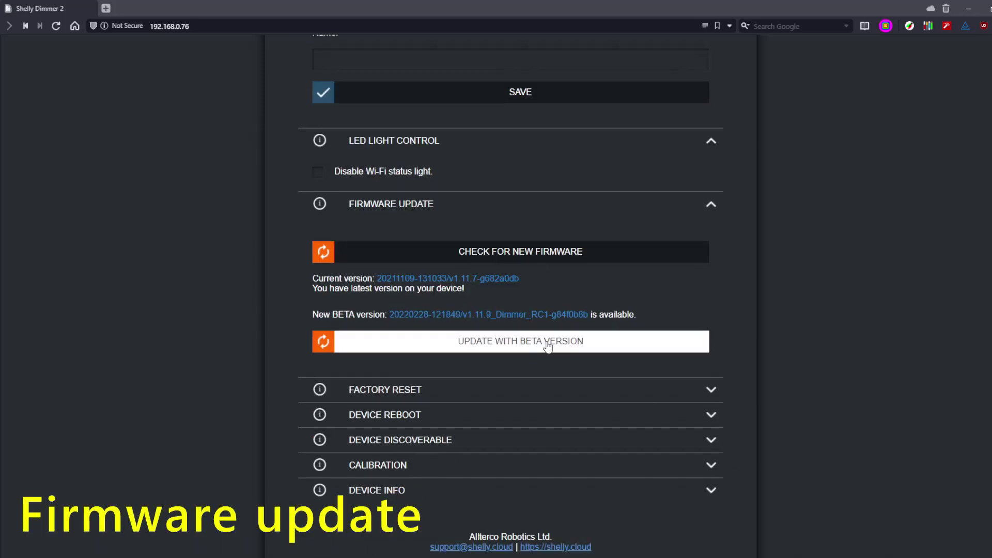
click(474, 389)
scroll(476, 390, down, 2)
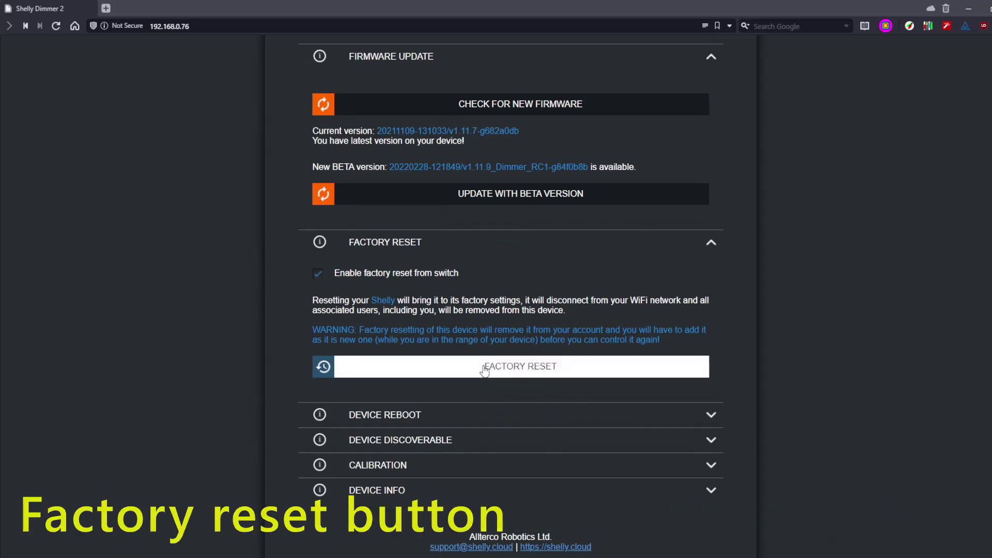
Step: Examine the device reboot and device discoverable options without changing them
click(473, 415)
scroll(522, 381, down, 2)
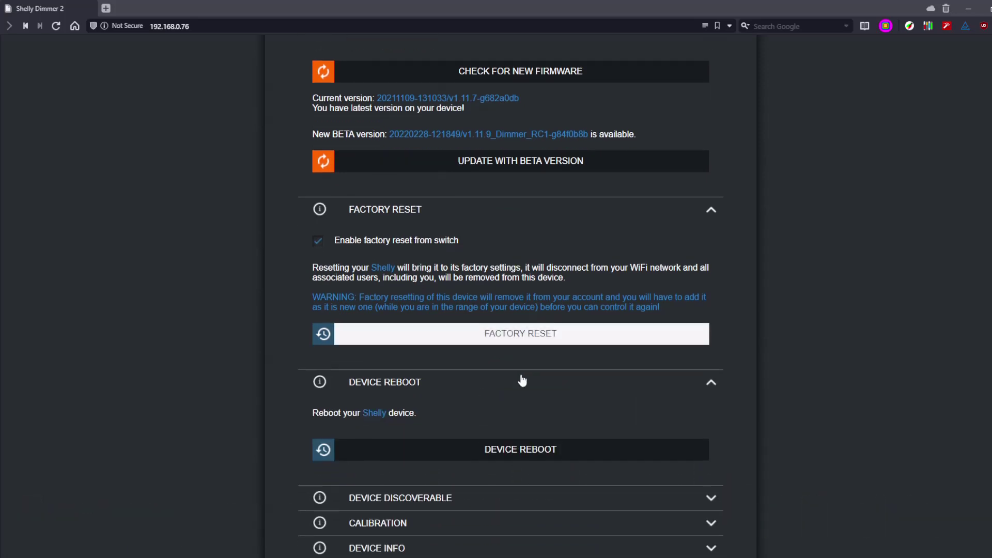
click(517, 439)
scroll(542, 412, down, 1)
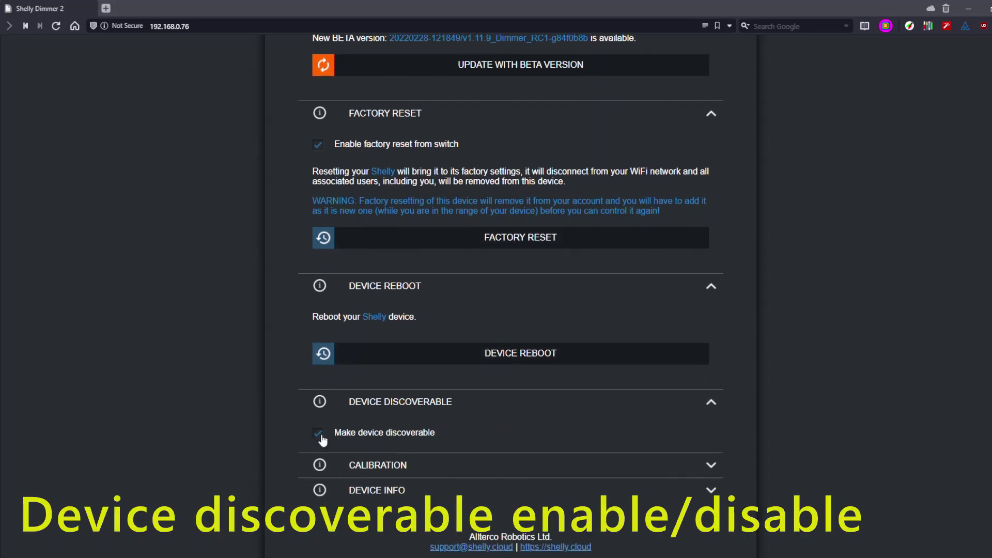
Step: Examine the calibration options, including dimming type and bypass, and the device info with its debug log controls
click(427, 466)
scroll(542, 411, down, 3)
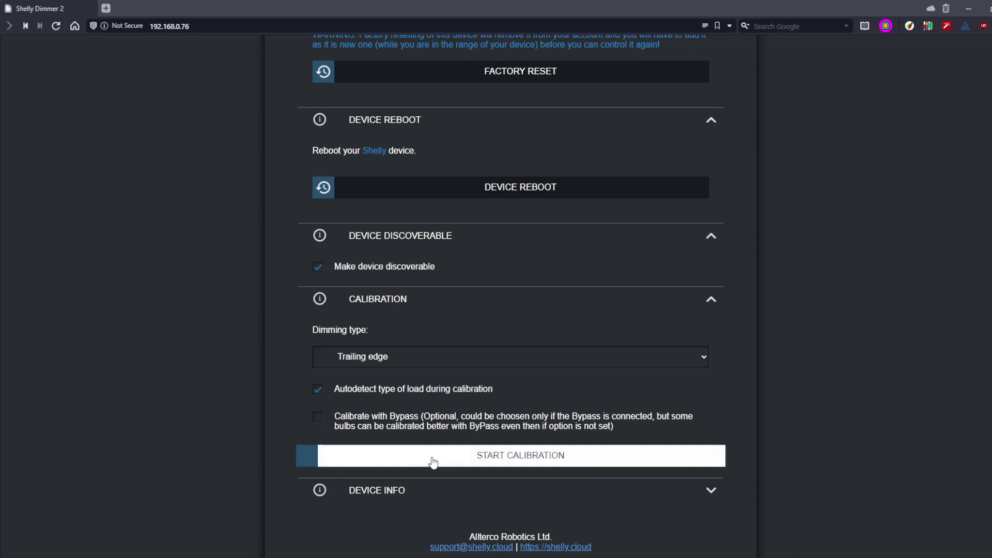
scroll(599, 487, down, 4)
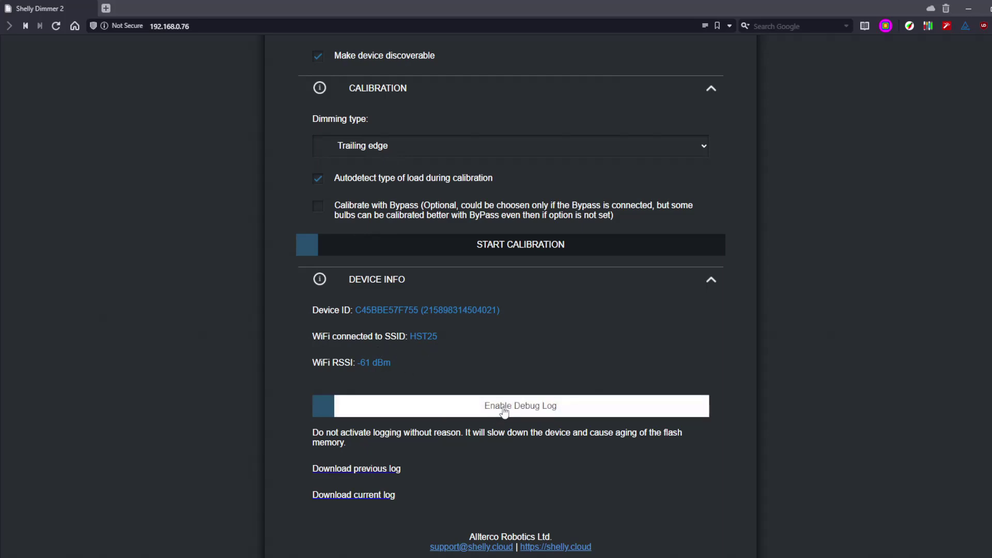
scroll(833, 358, up, 4)
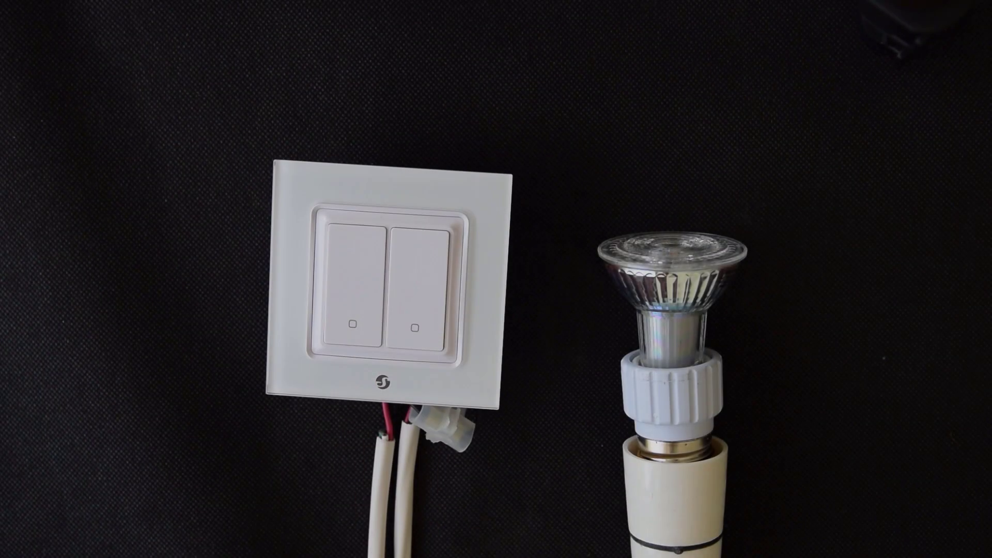